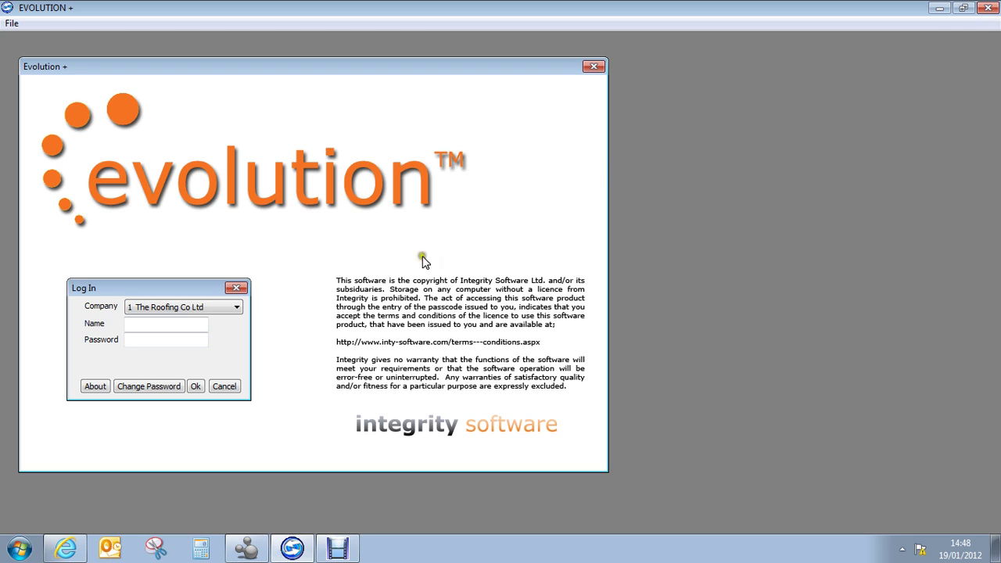
Log in to The Roofing Co Ltd with the user name and the account password.
left_click(189, 324)
type("ME")
key("Tab")
type("******")
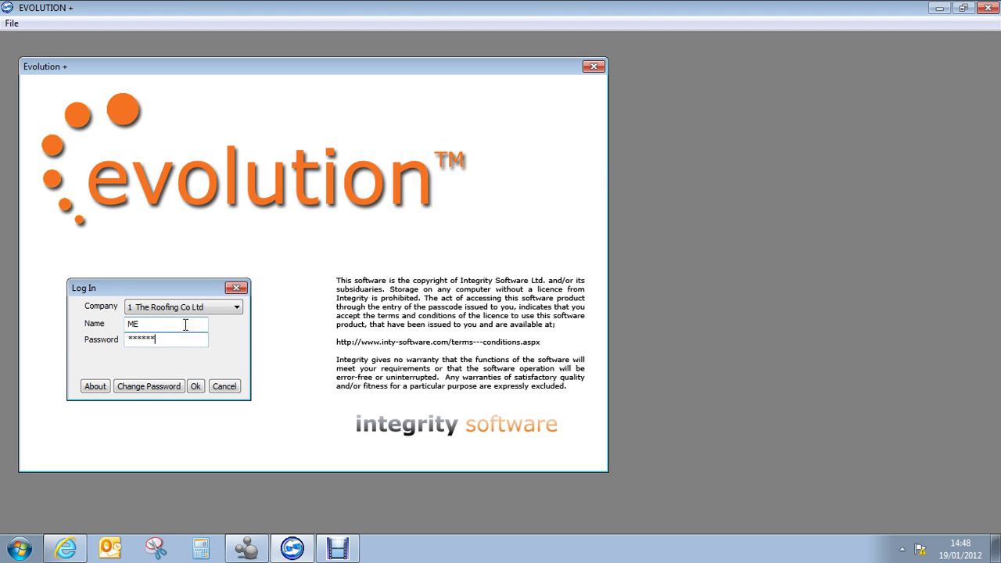
key("Return")
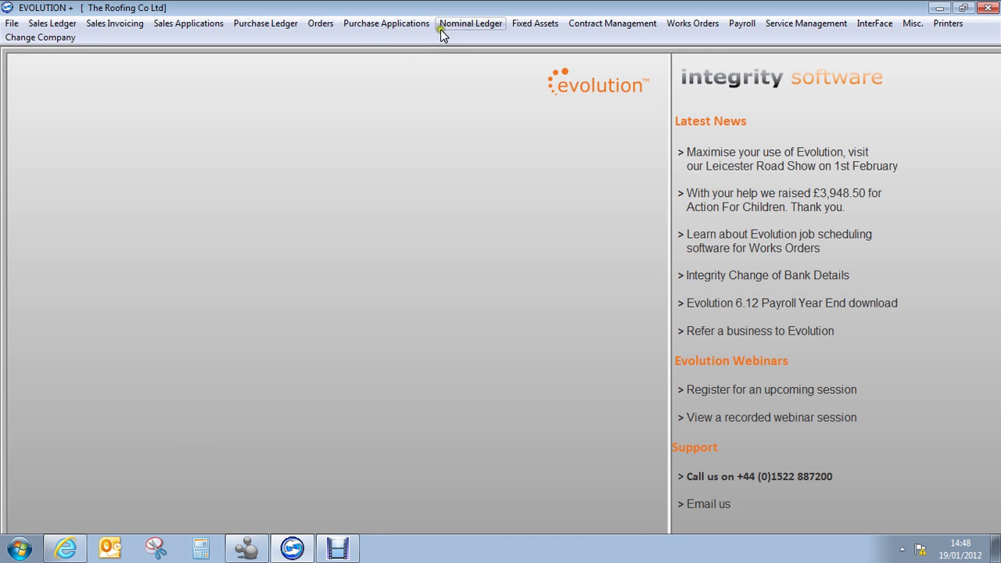
Start a bank reconciliation for account BANK covering all periods, without resetting the opening balance.
left_click(461, 24)
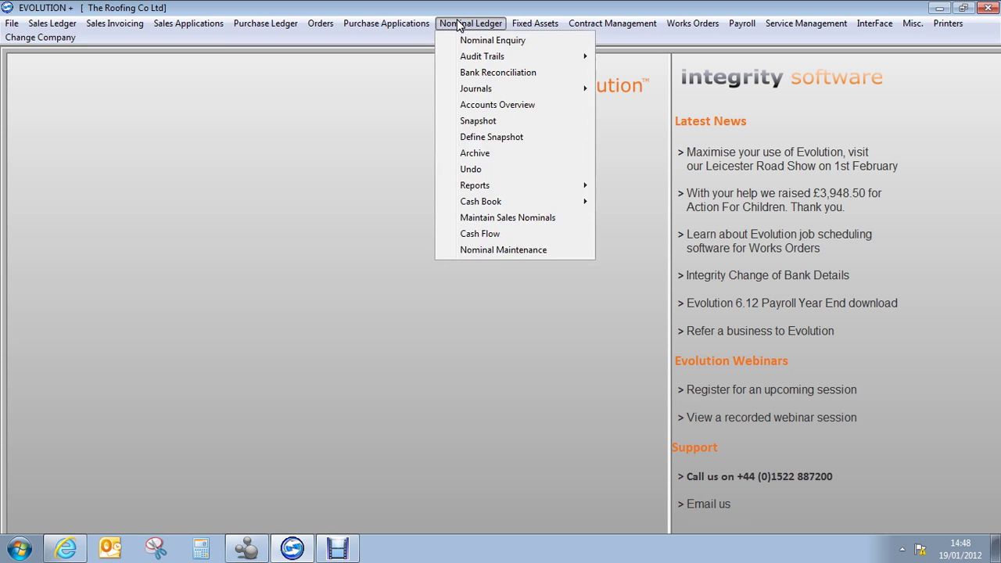
left_click(469, 76)
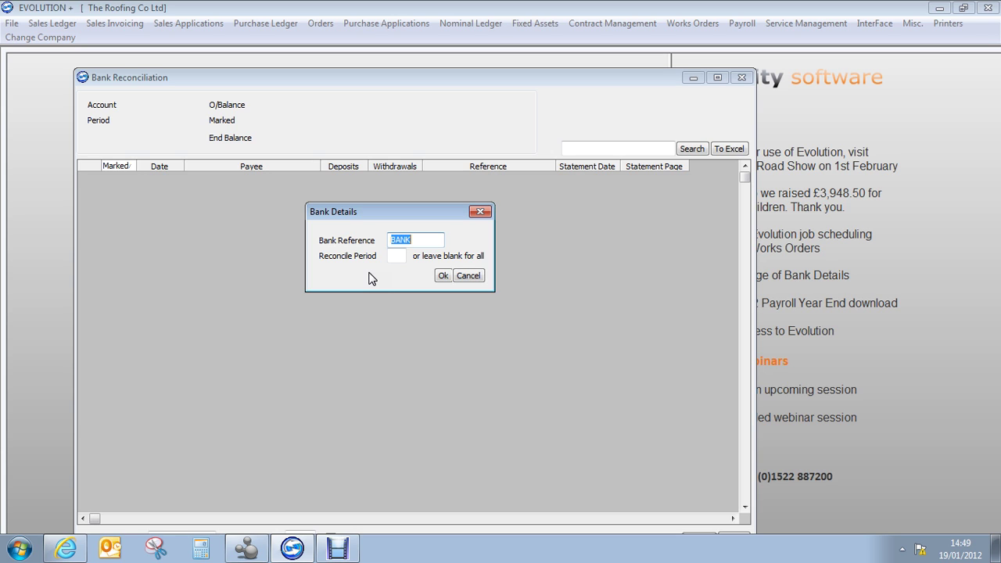
left_click(442, 277)
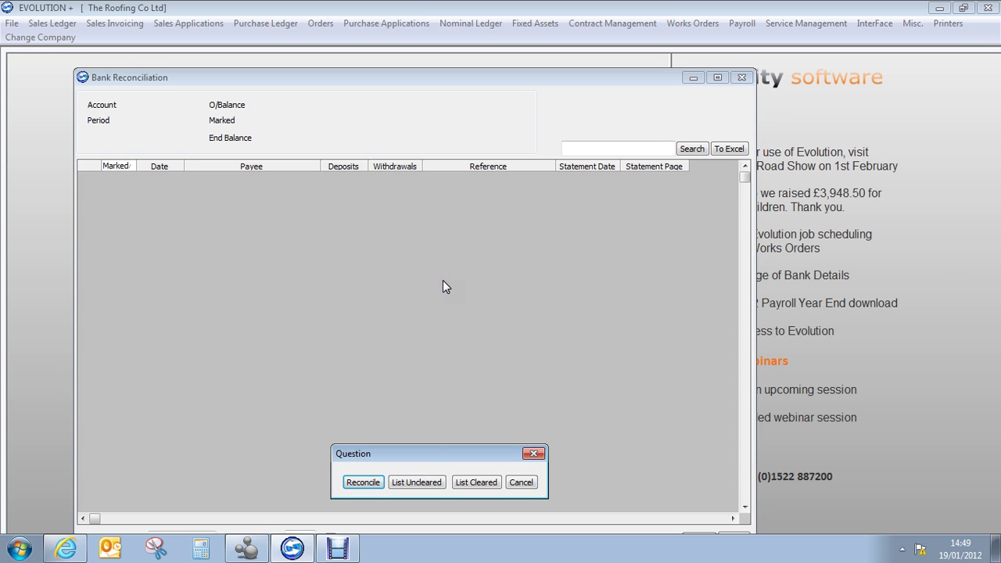
left_click_drag(436, 454, 421, 309)
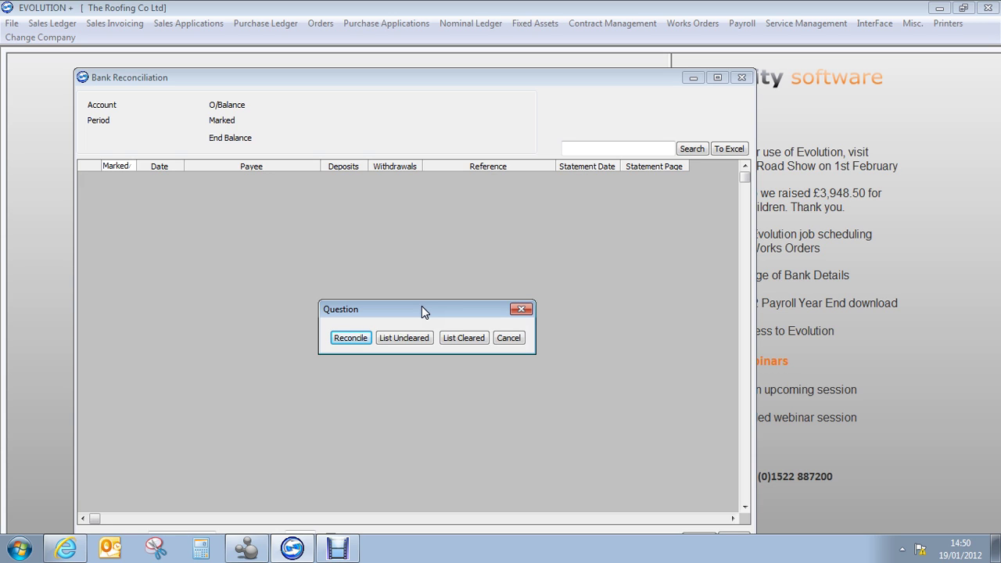
left_click(349, 338)
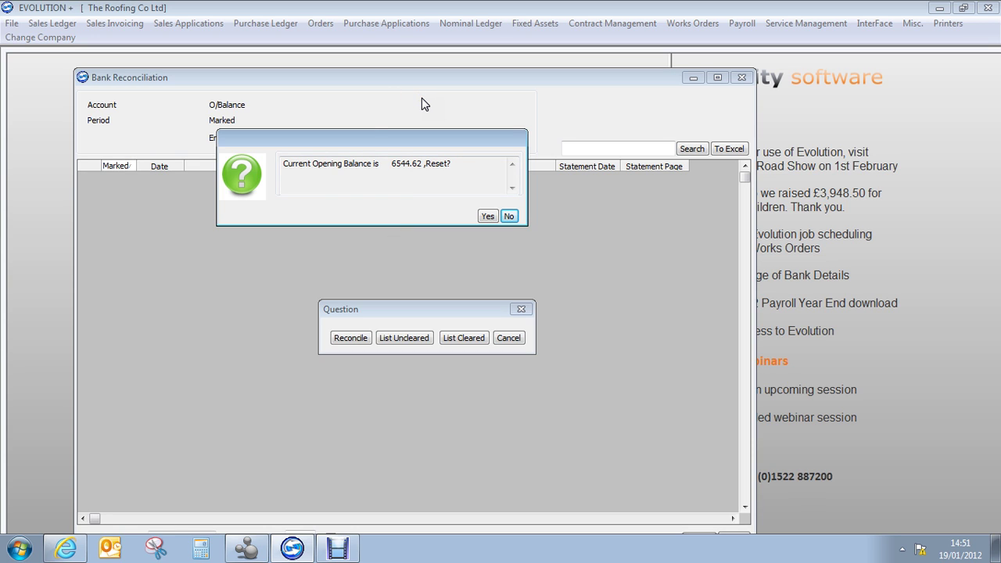
left_click(508, 217)
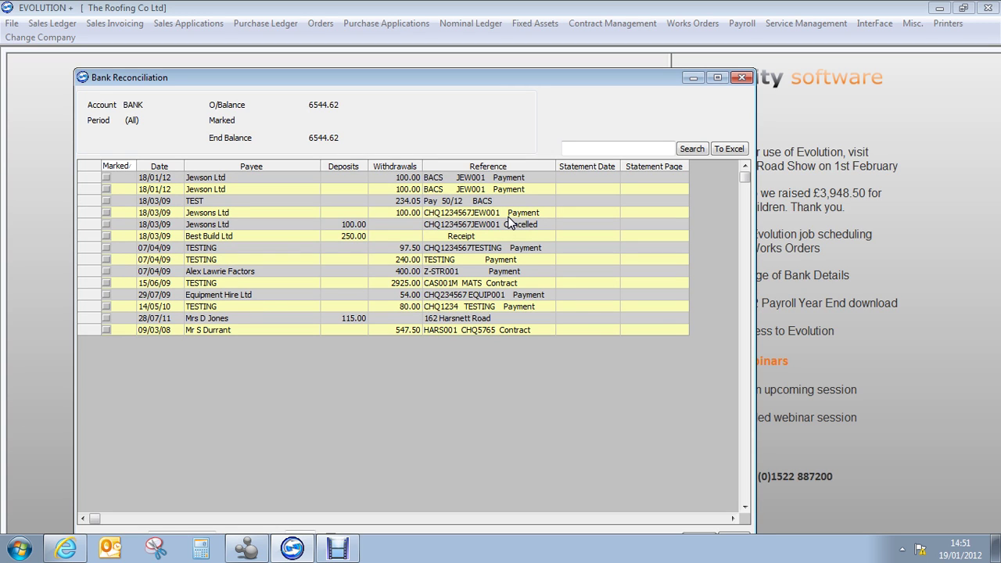
left_click_drag(377, 78, 374, 43)
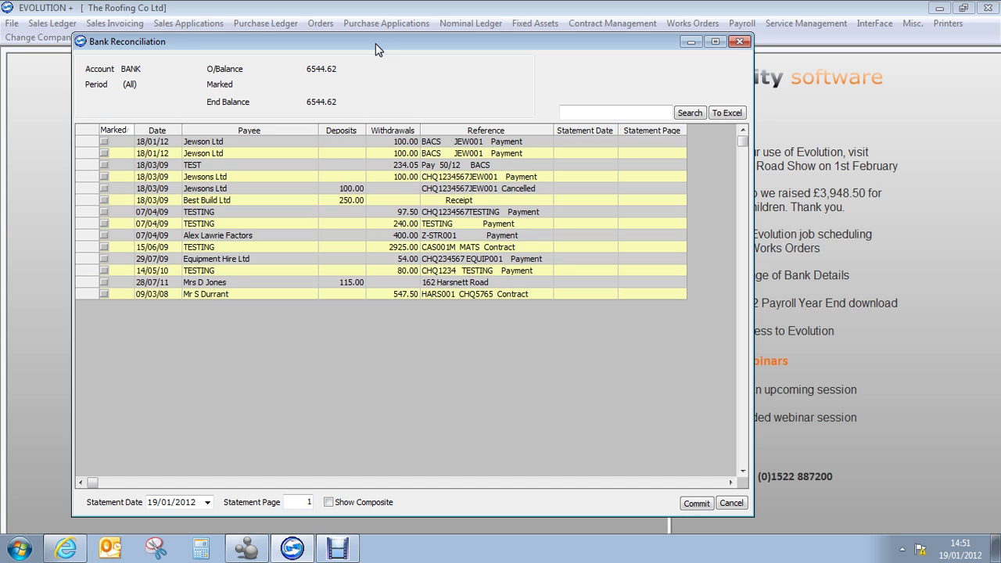
left_click(121, 134)
left_click(97, 116)
left_click(232, 138)
left_click(352, 307)
Mark the two Jewson Ltd, the TEST and the Jewsons Ltd withdrawals as cleared with statement date 19/01/2012, page 1.
left_click_drag(403, 38, 405, 27)
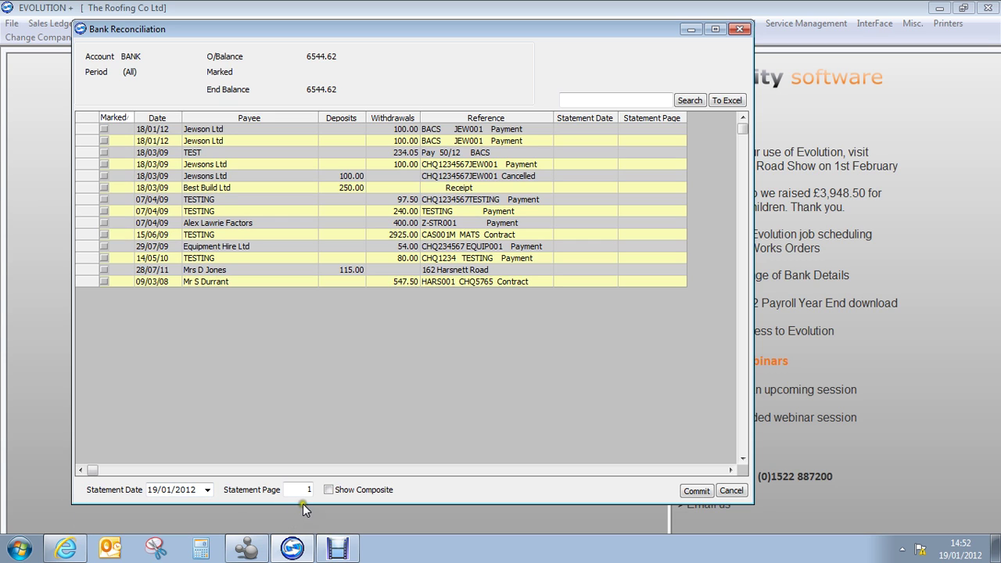
left_click(207, 490)
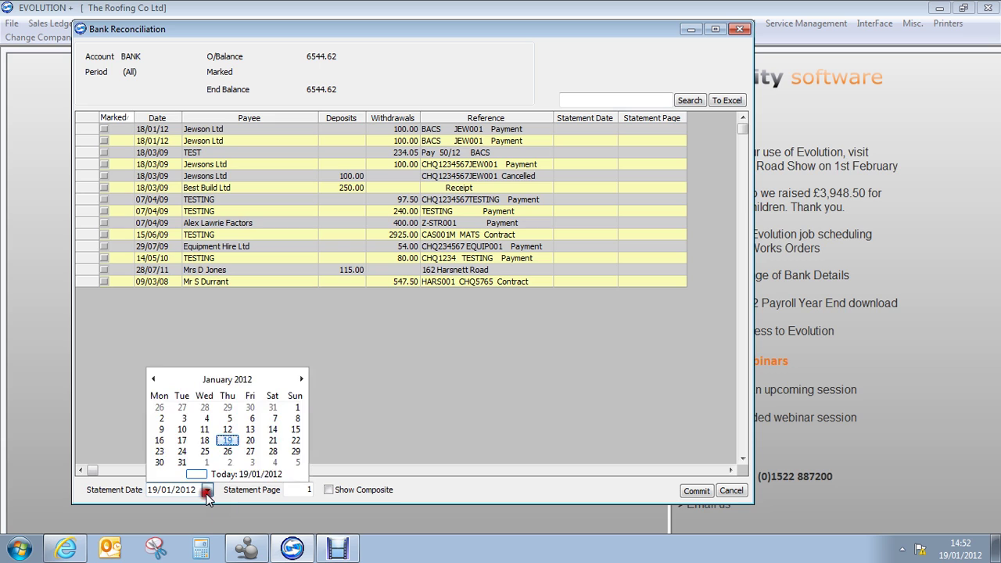
left_click(224, 441)
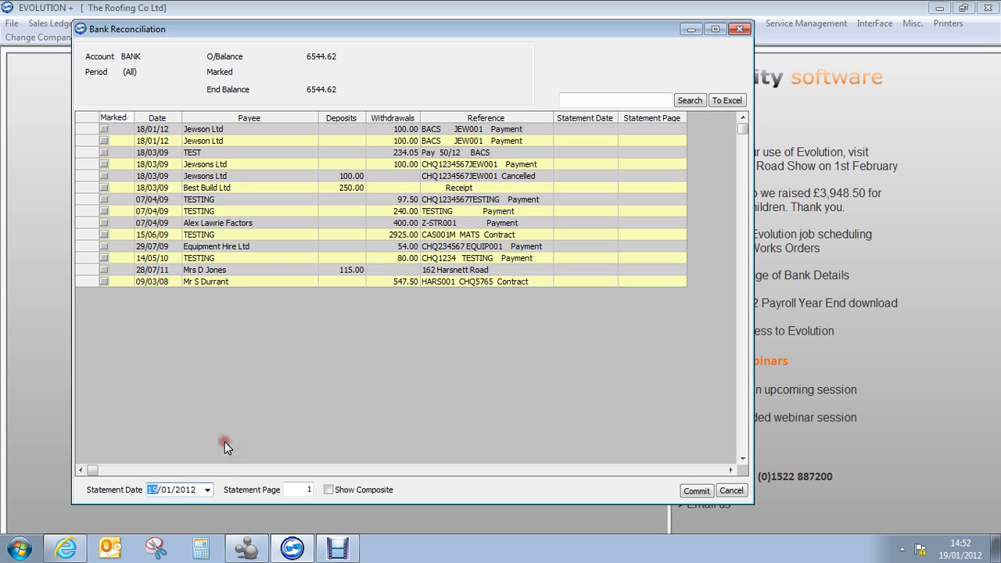
left_click(106, 129)
left_click(106, 140)
left_click(106, 151)
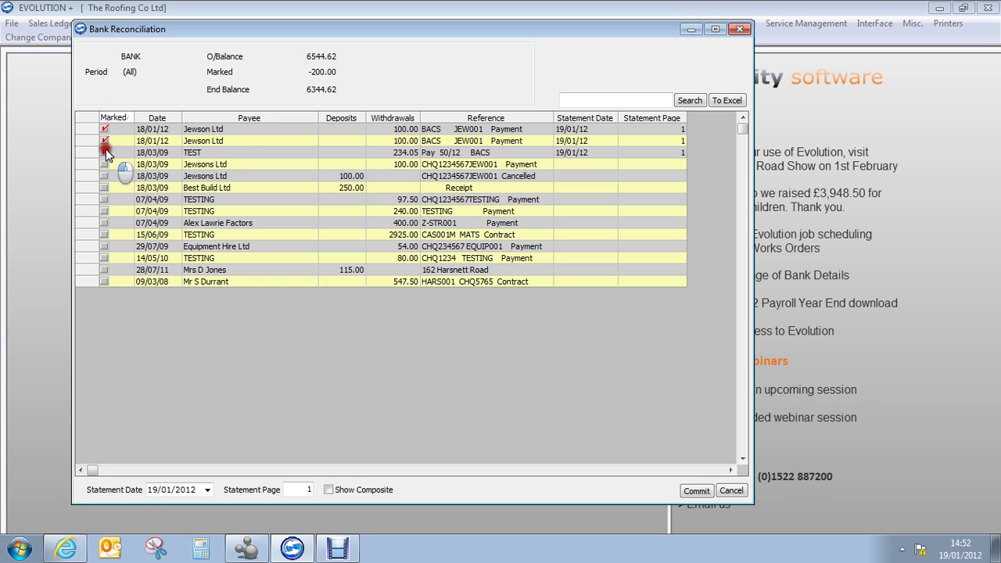
left_click(106, 163)
Set the statement page to 2 and mark the 97.50, 240.00, 400.00 and 2925.00 withdrawals as cleared.
left_click(303, 494)
type("2")
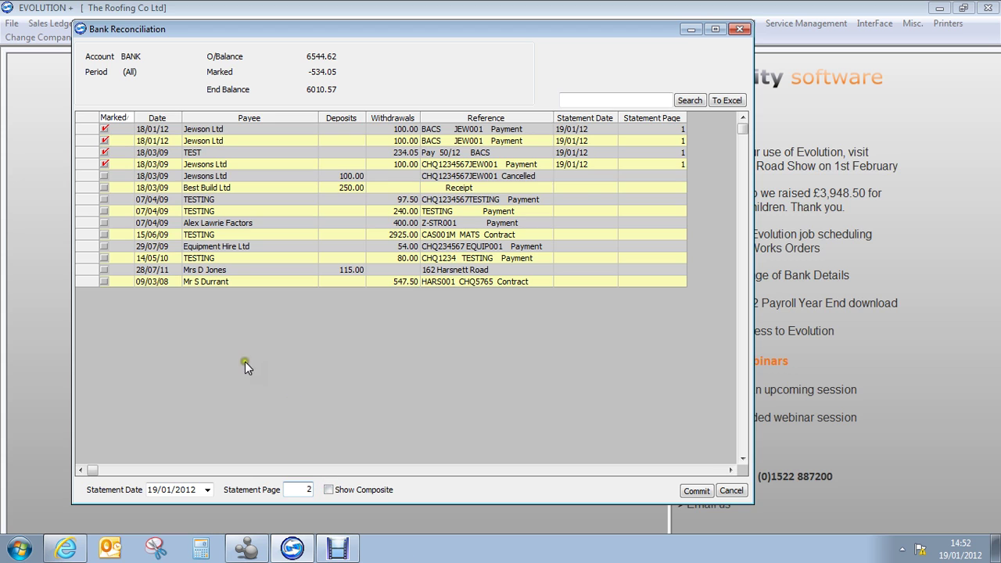
left_click(104, 200)
left_click(105, 223)
left_click(105, 211)
left_click(106, 236)
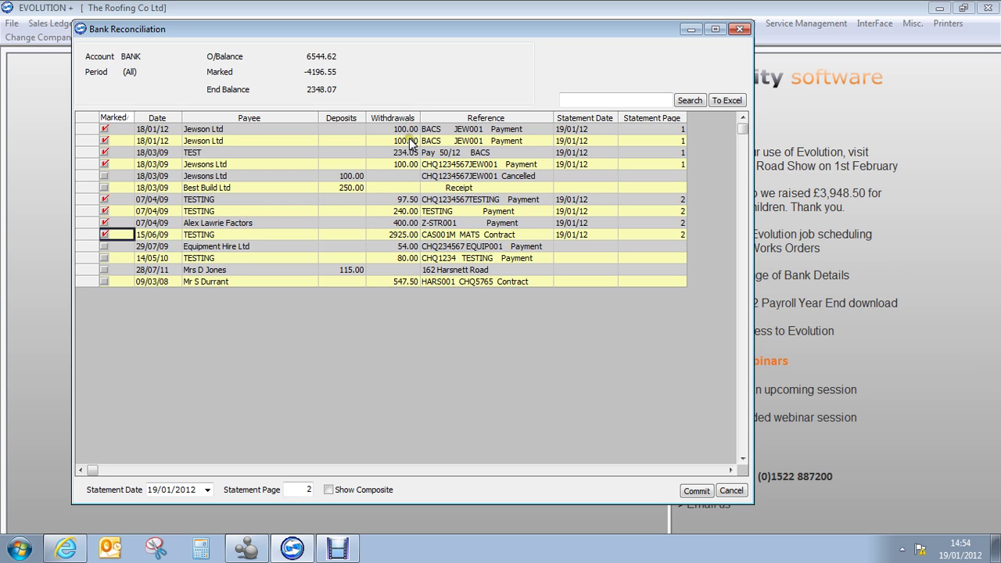
Show the composite entries to review the grouped transactions, and return to the full transaction list.
left_click(341, 134)
left_click(328, 489)
left_click(293, 210)
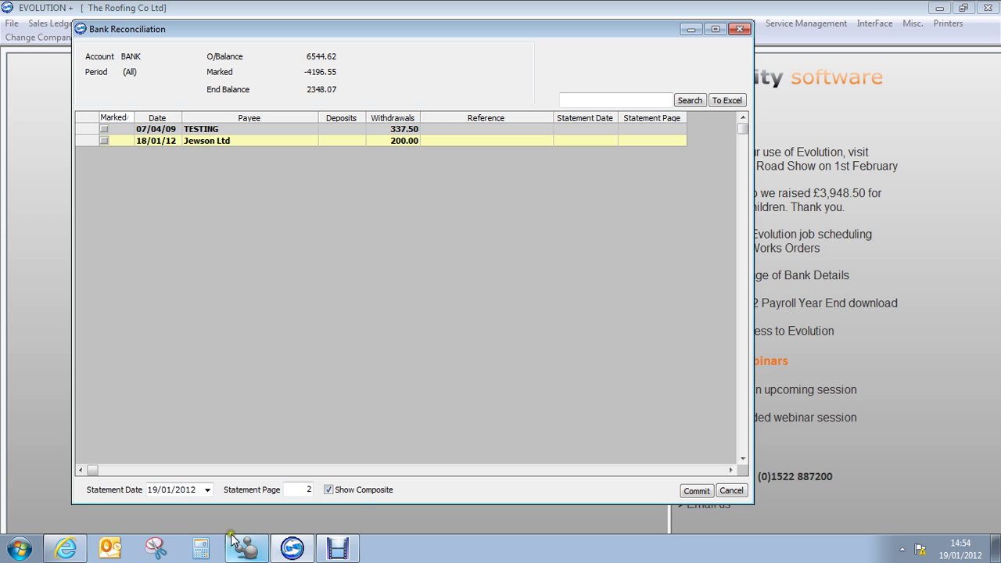
left_click(359, 495)
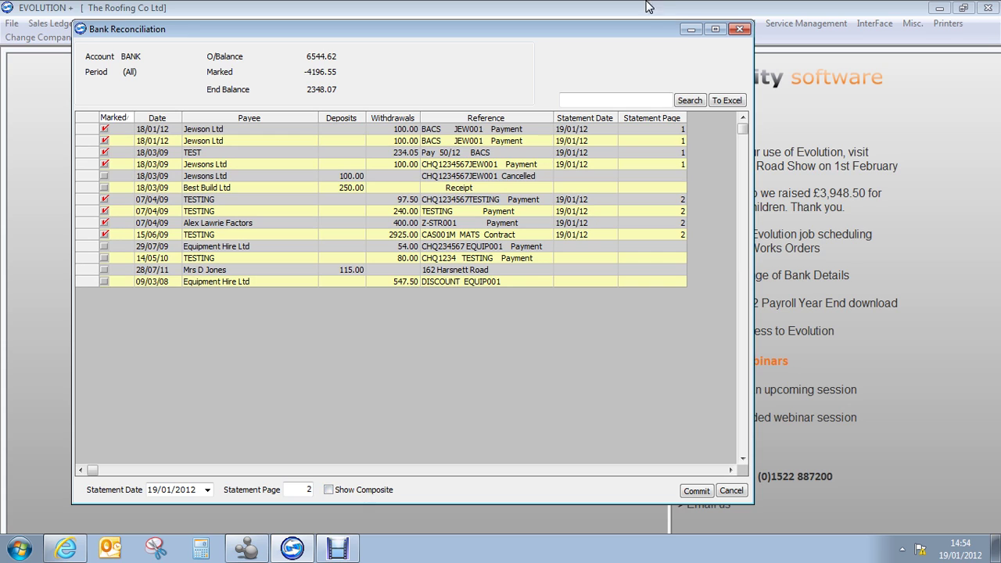
Commit the marked bank items and accept them.
left_click(598, 99)
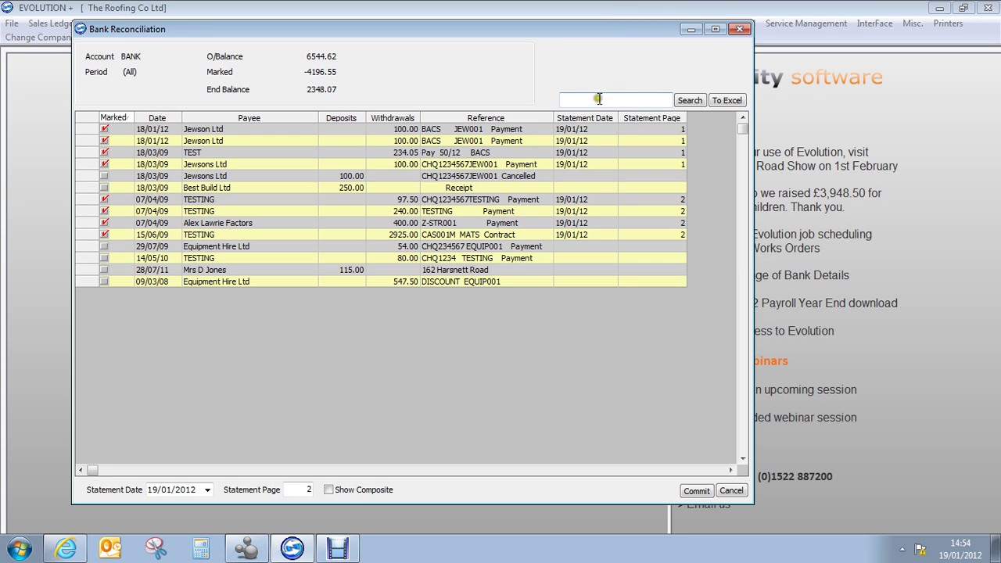
left_click(685, 99)
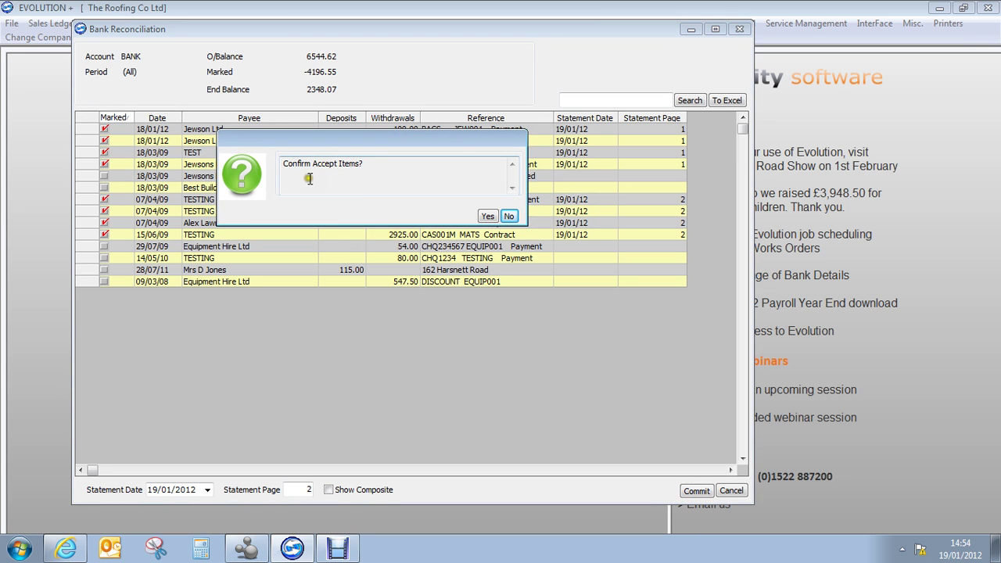
left_click(484, 217)
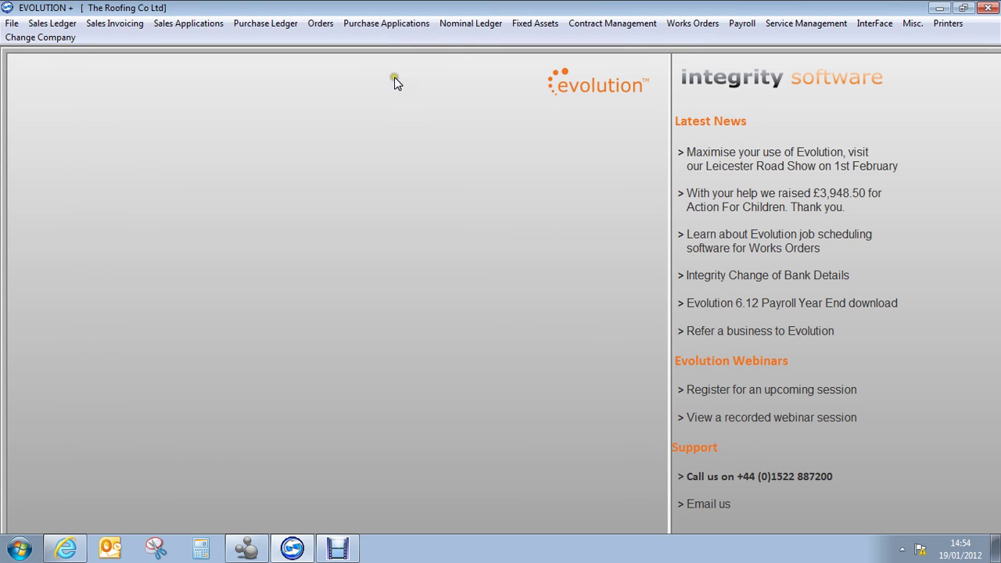
Reopen the reconciliation for BANK without resetting the opening balance to check the balance and the remaining uncleared items.
left_click(473, 25)
left_click(485, 70)
key("Return")
key("Return")
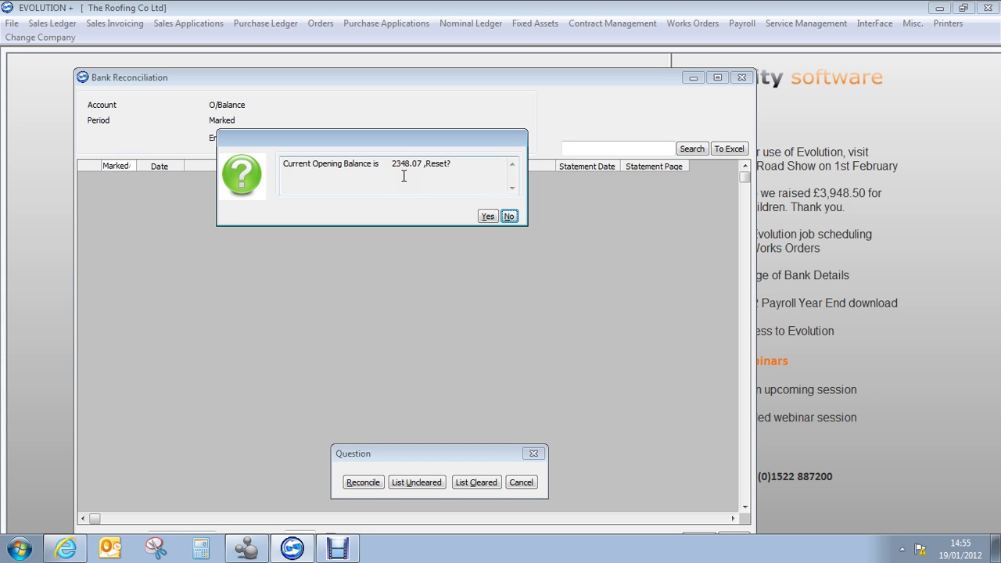
left_click(507, 215)
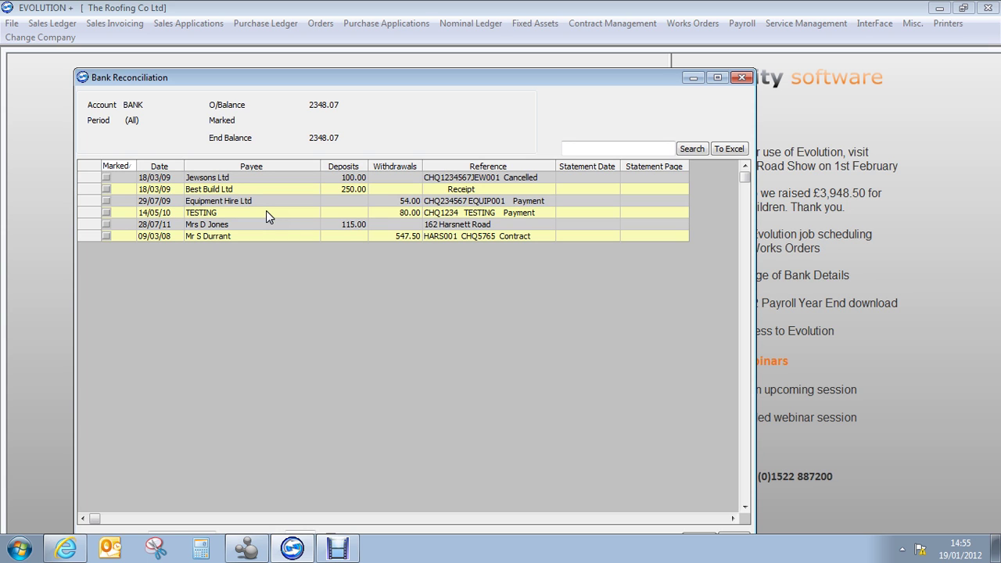
left_click_drag(398, 84, 399, 17)
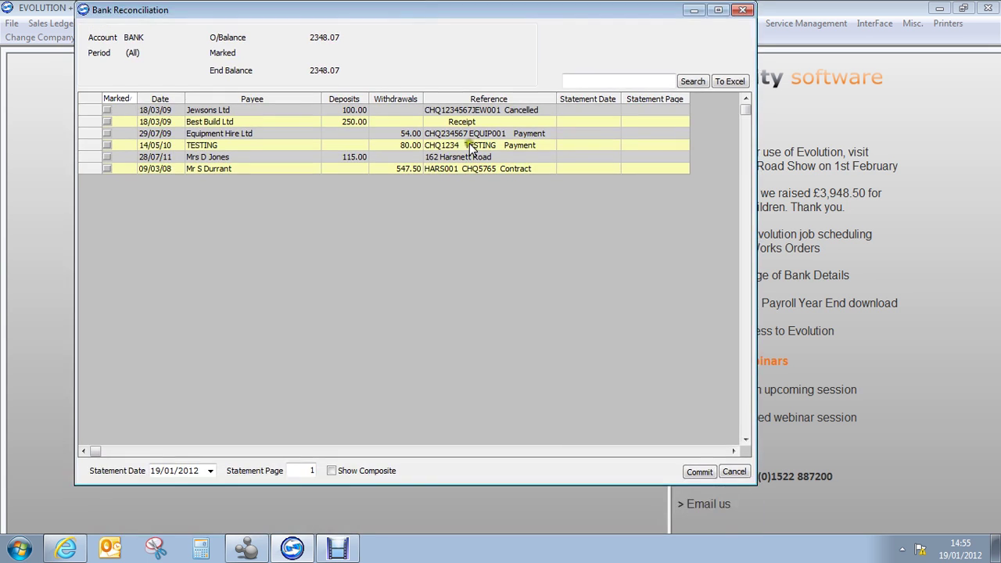
Quit the bank reconciliation without committing and exit the company back to the login screen.
left_click(734, 472)
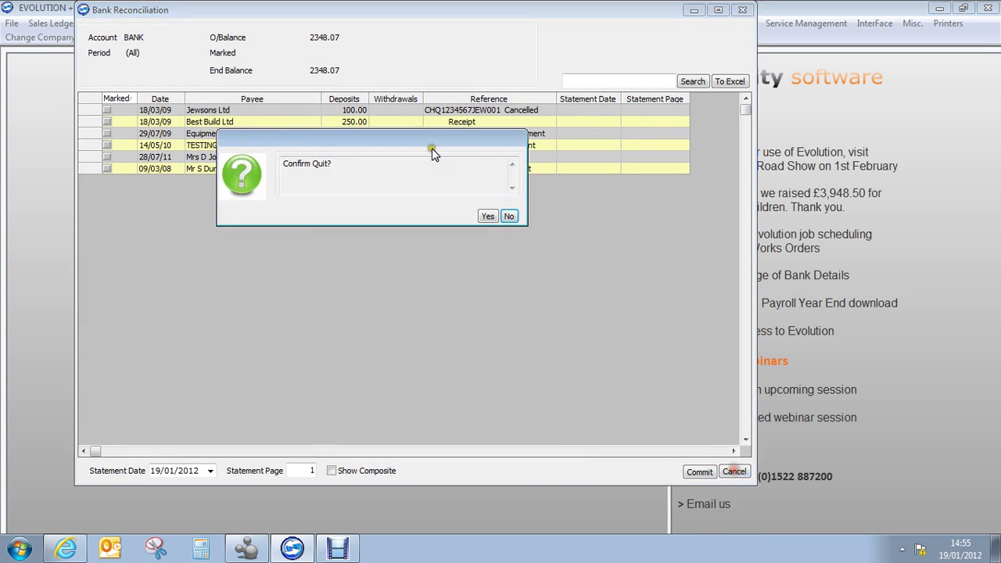
left_click(488, 216)
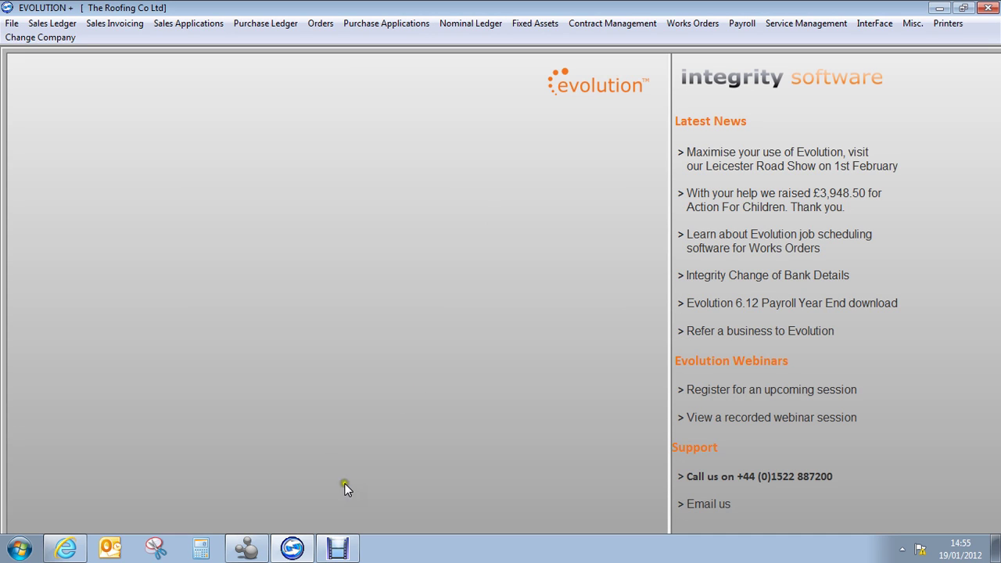
left_click(12, 23)
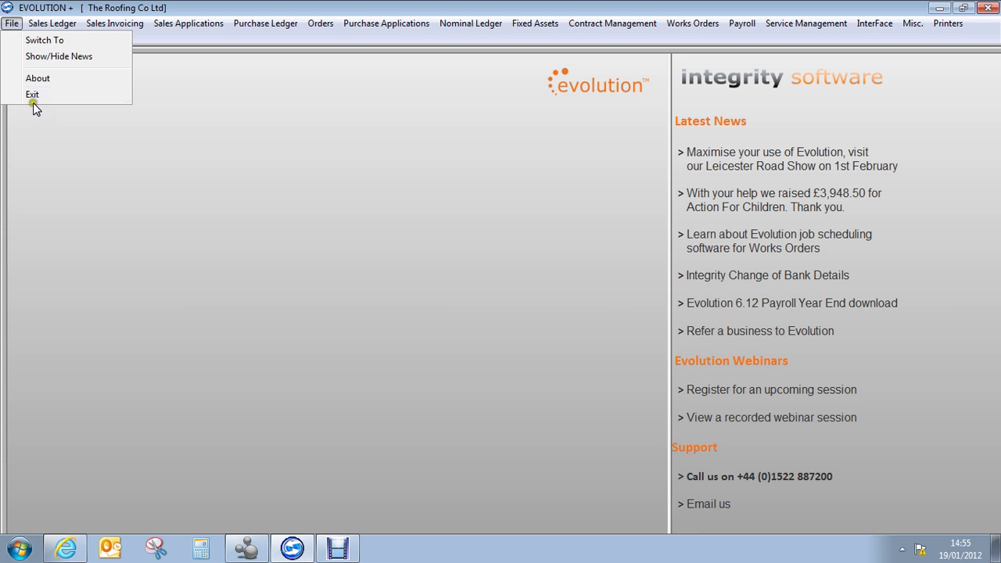
left_click(36, 94)
left_click(487, 216)
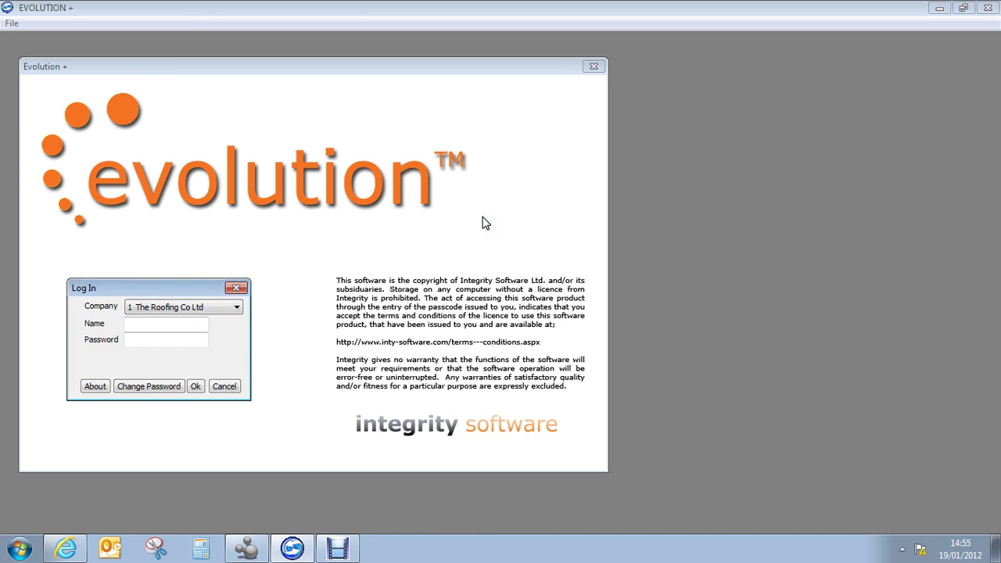